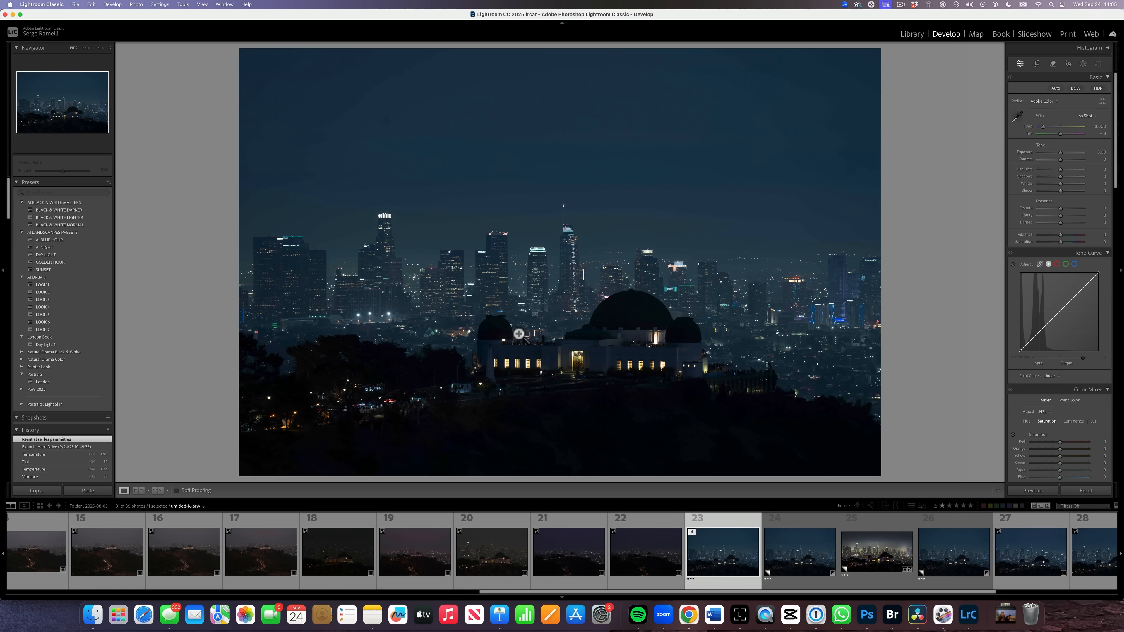
Apply the AI NIGHT preset, set tint to +14 and contrast to +69, and open the masks.
left_click(52, 247)
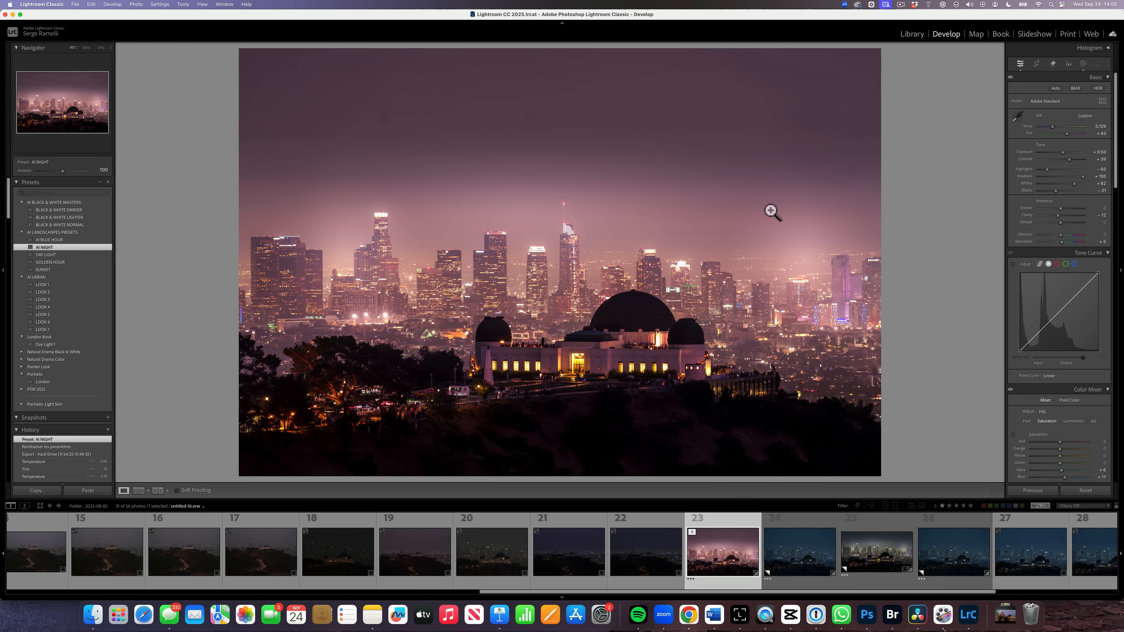
left_click_drag(1066, 134, 1061, 135)
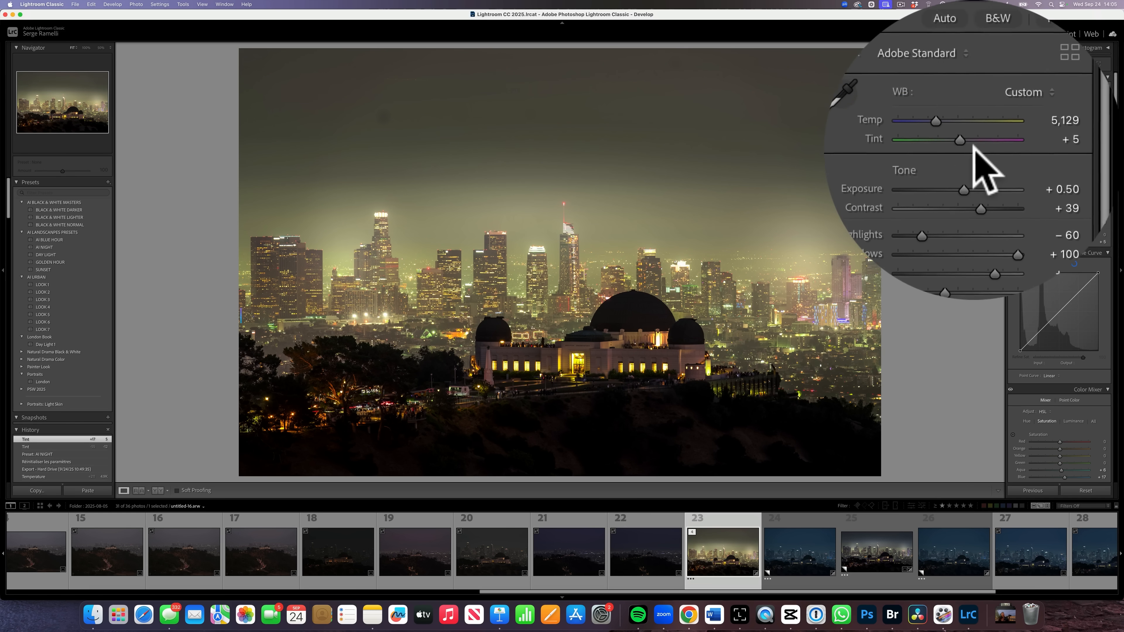
left_click_drag(1062, 135, 1064, 135)
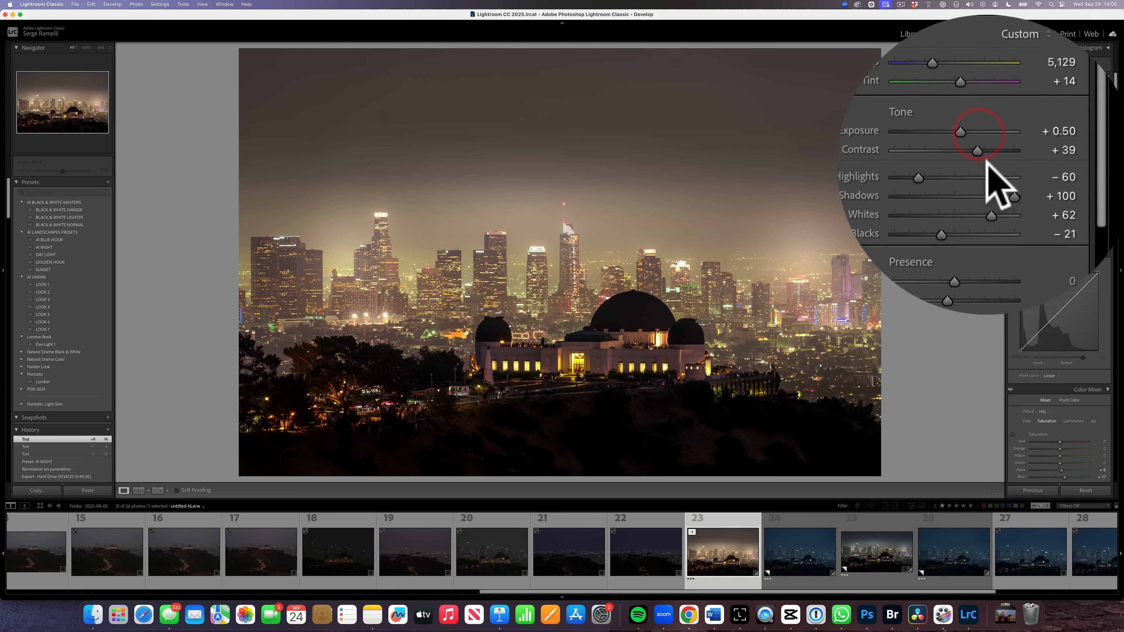
left_click_drag(999, 155, 1001, 170)
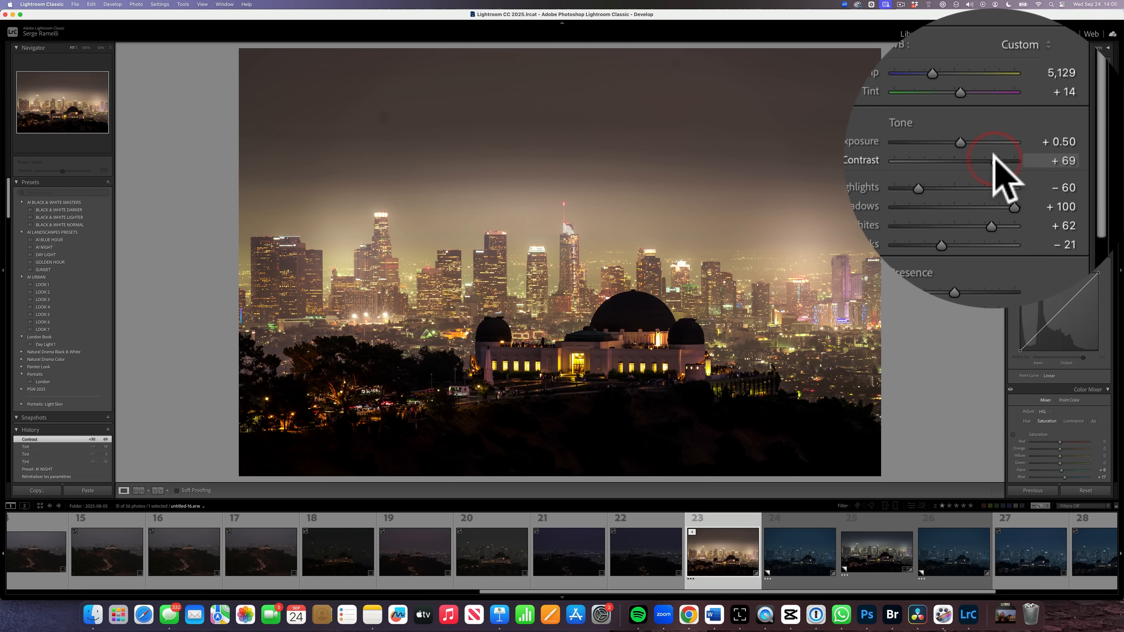
left_click(1083, 63)
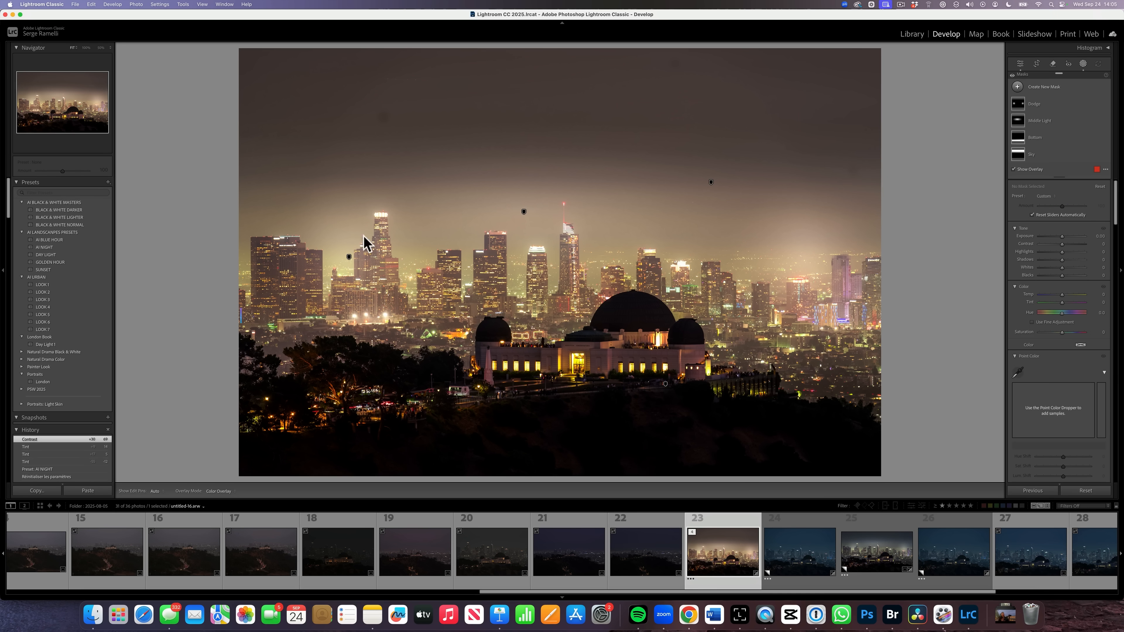
Move the Dodge and Middle Light radial gradients onto the observatory dome and enlarge Middle Light.
mouse_move(348, 258)
left_mouse_down()
mouse_move(462, 350)
mouse_move(398, 307)
mouse_move(353, 301)
left_mouse_up()
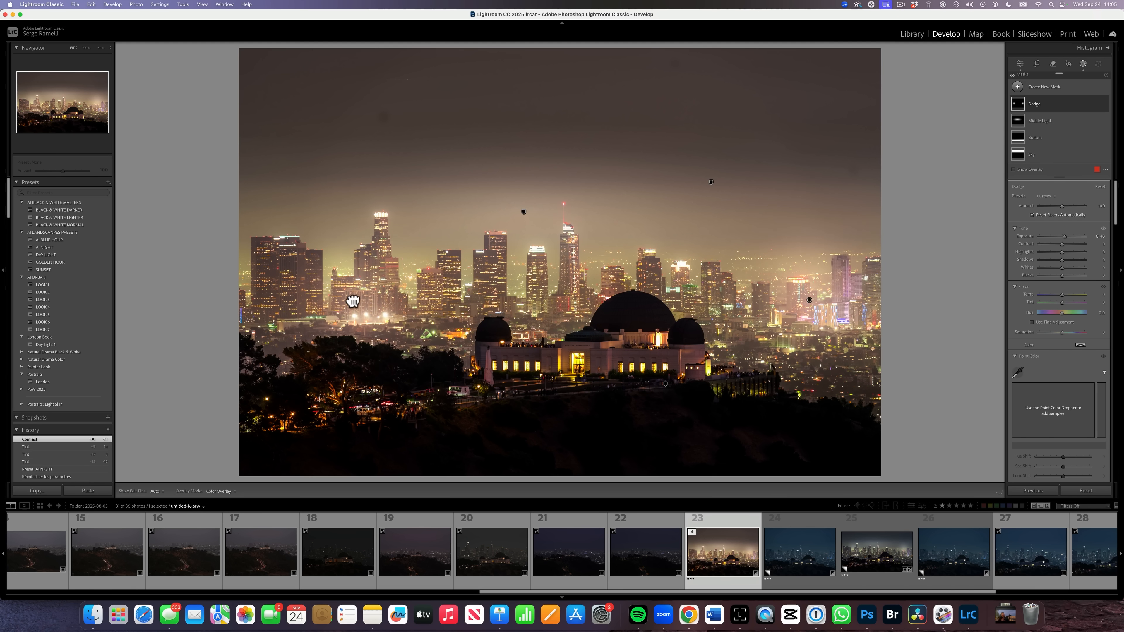
left_click(822, 306)
left_click_drag(823, 306, 700, 306)
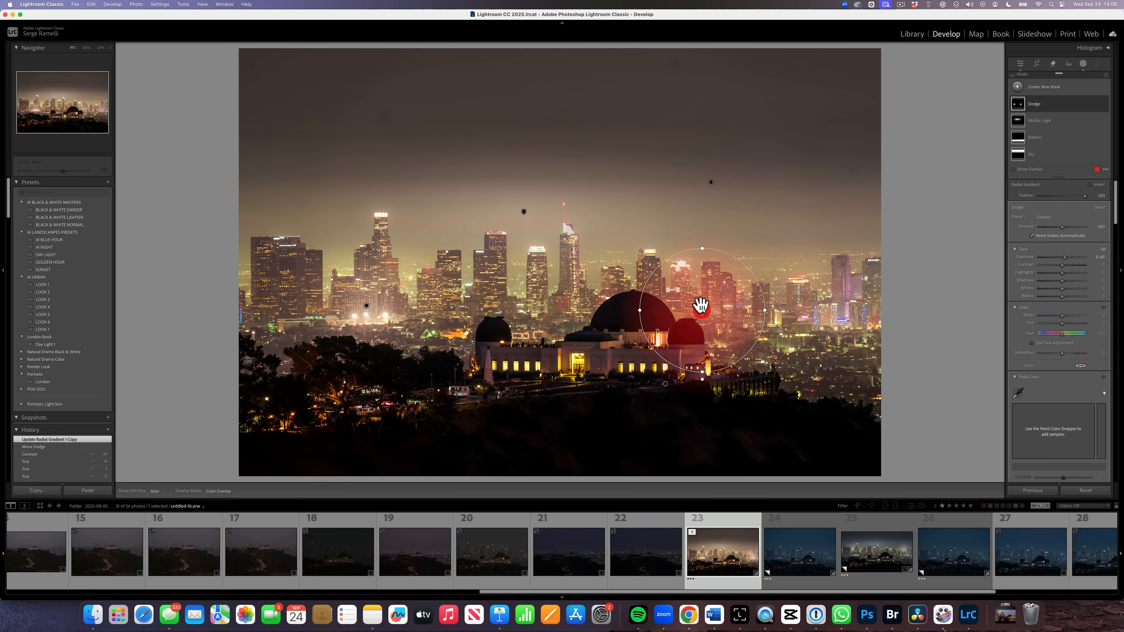
left_click_drag(523, 214, 570, 358)
left_click_drag(569, 291, 614, 244)
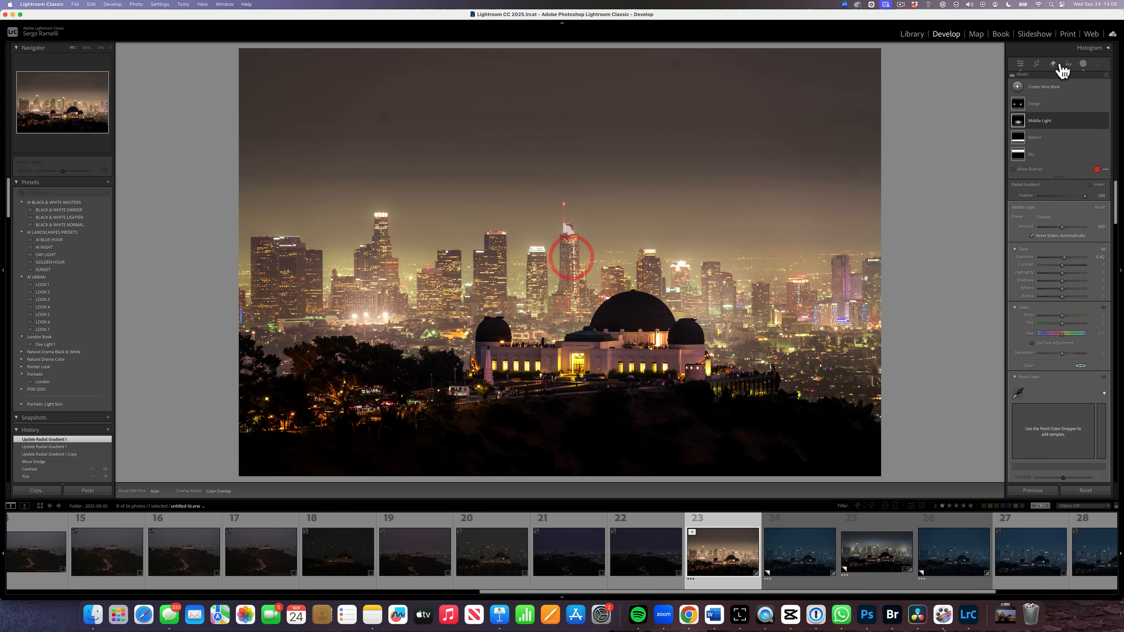
left_click(1037, 62)
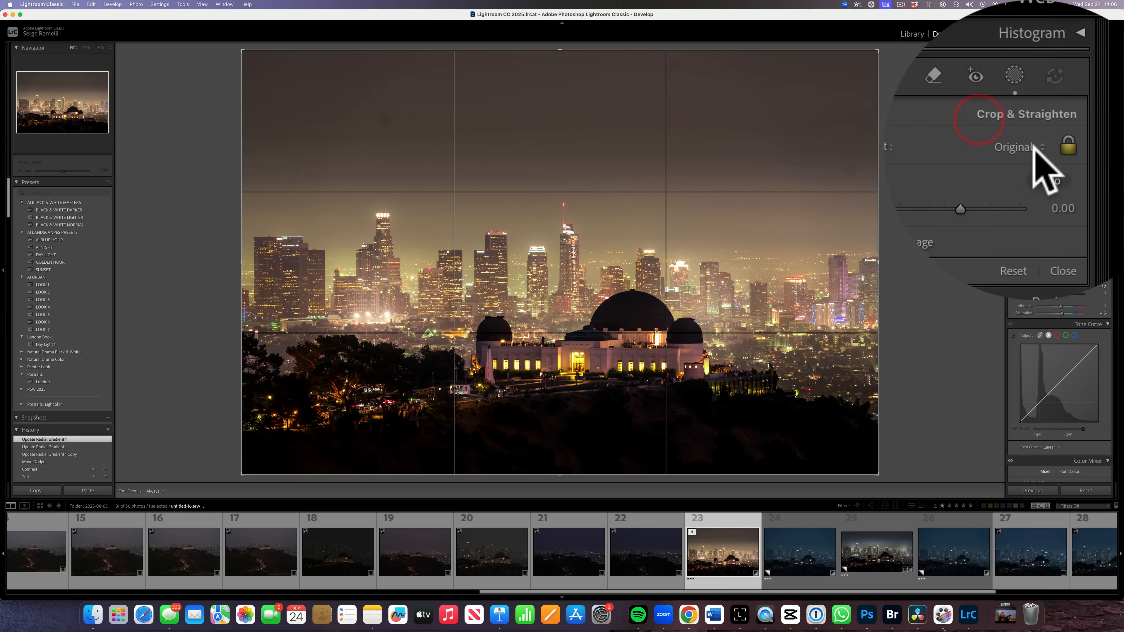
Crop to 16 x 9 with the skyline shifted higher, then preview it full screen.
left_click(1057, 91)
left_click(1086, 161)
left_click_drag(655, 201, 666, 159)
key("Return")
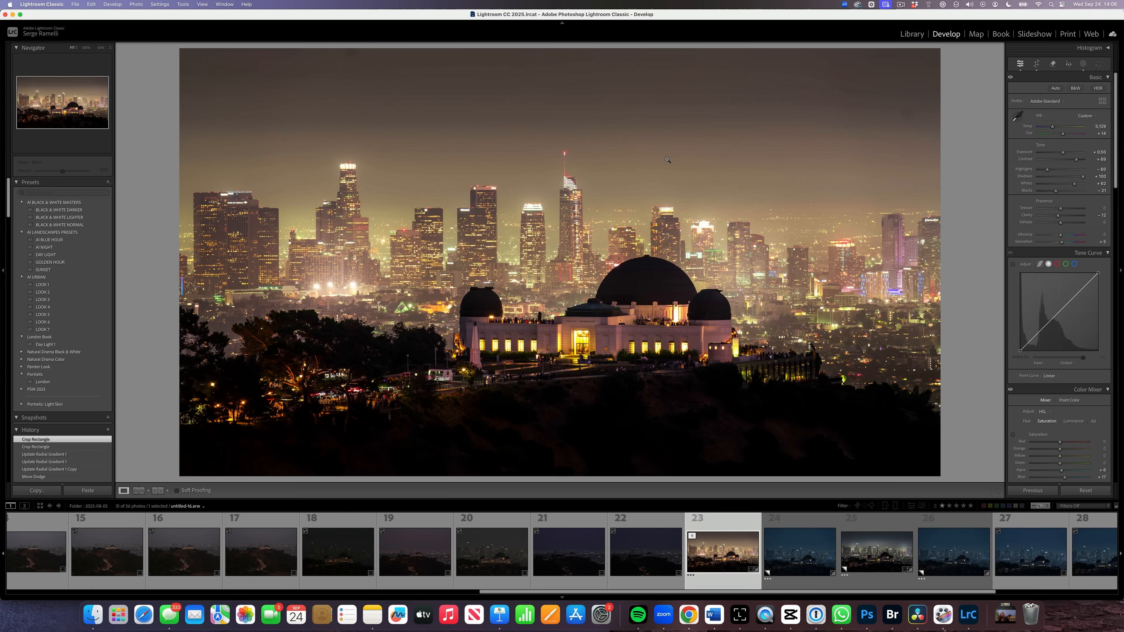
key("f")
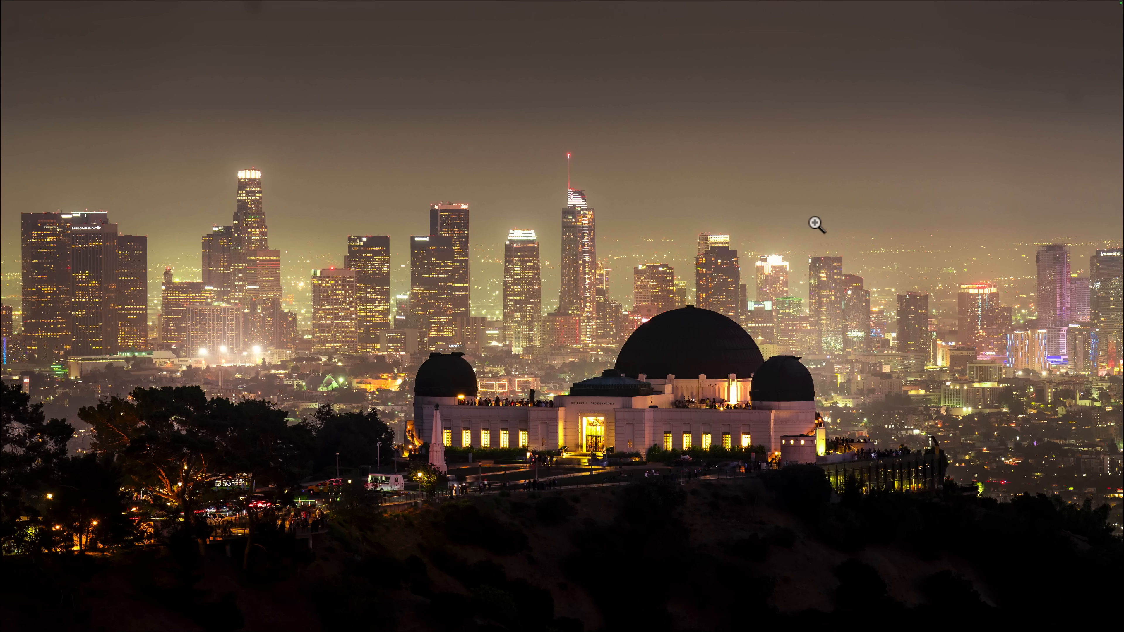
Heal a blemish in the sky just above the skyline with the Remove tool.
key("f")
left_click(1054, 64)
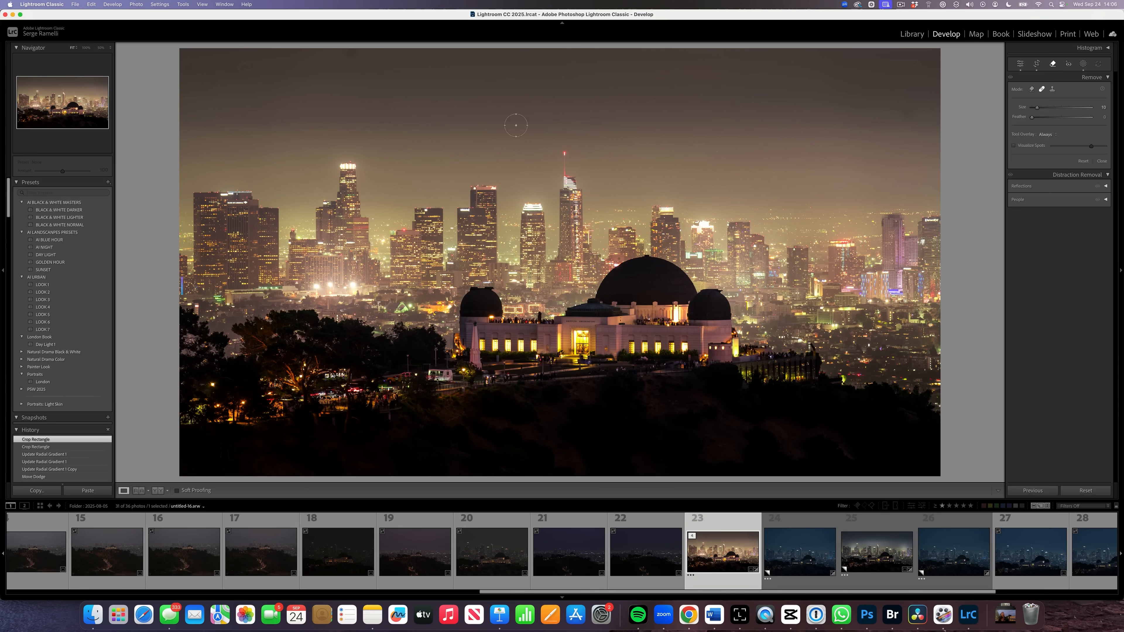
left_click(353, 55)
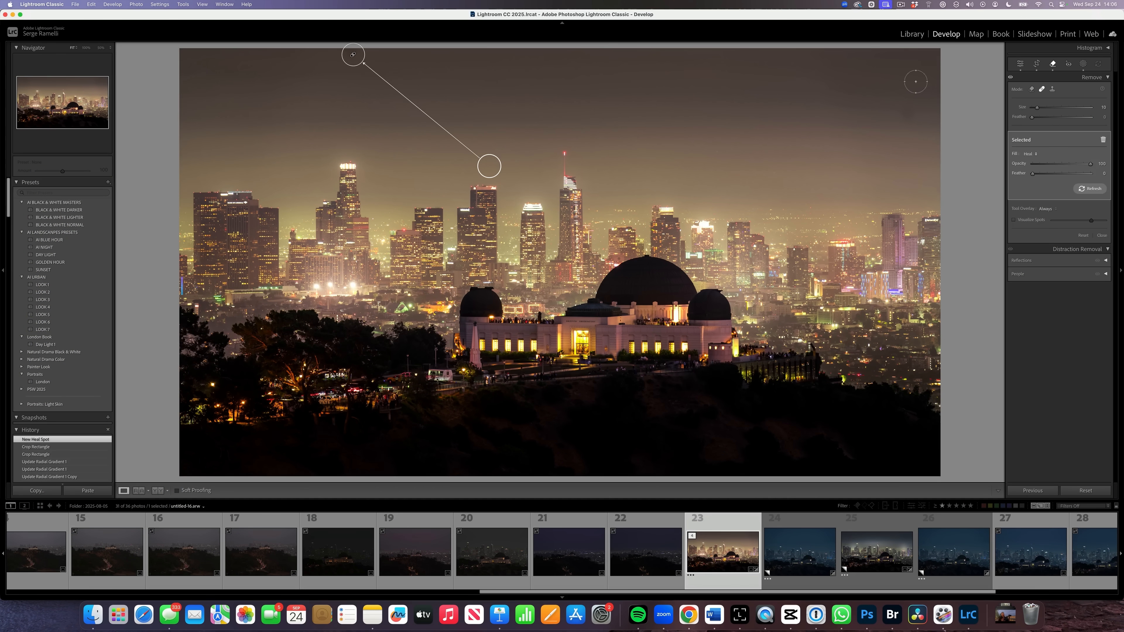
left_click(1021, 64)
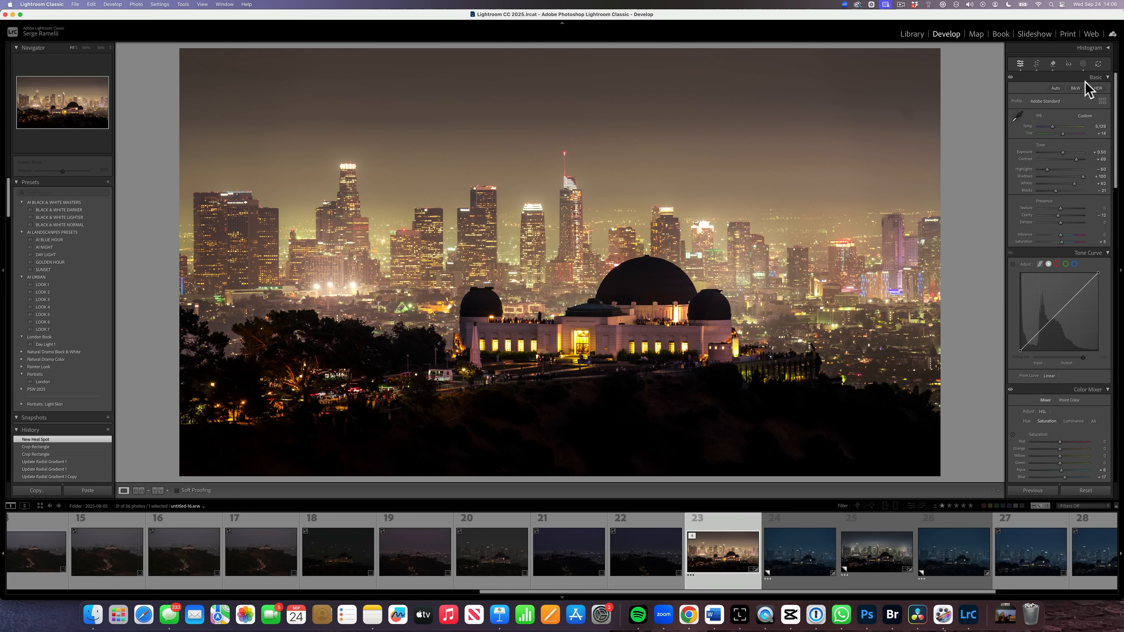
Create a new brush mask and raise its texture to 52.
left_click(1081, 65)
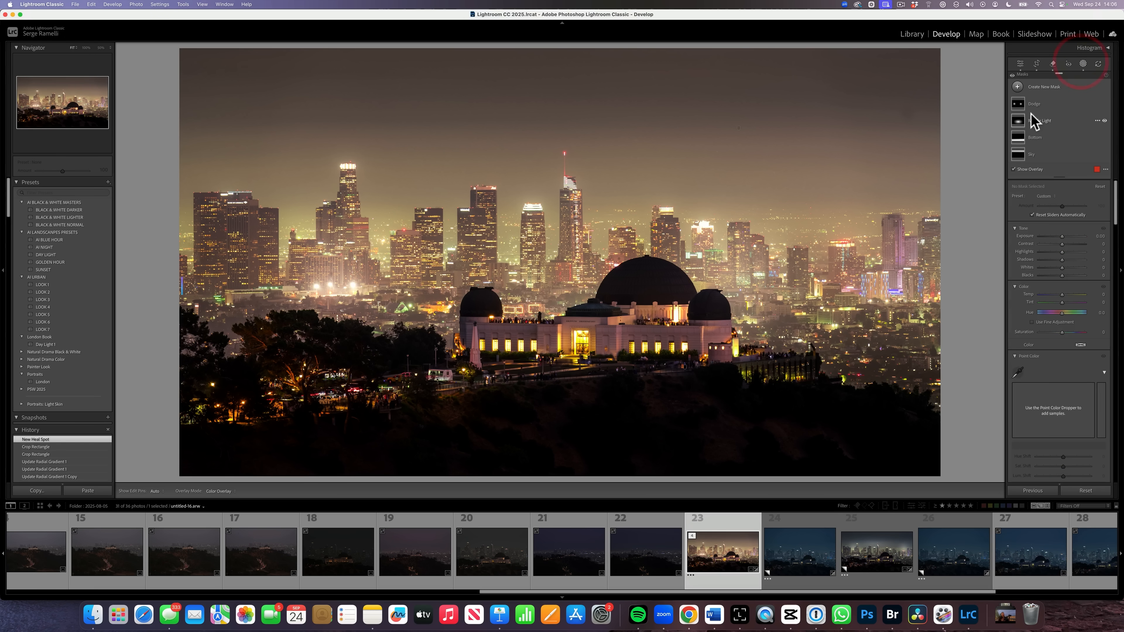
left_click(1018, 92)
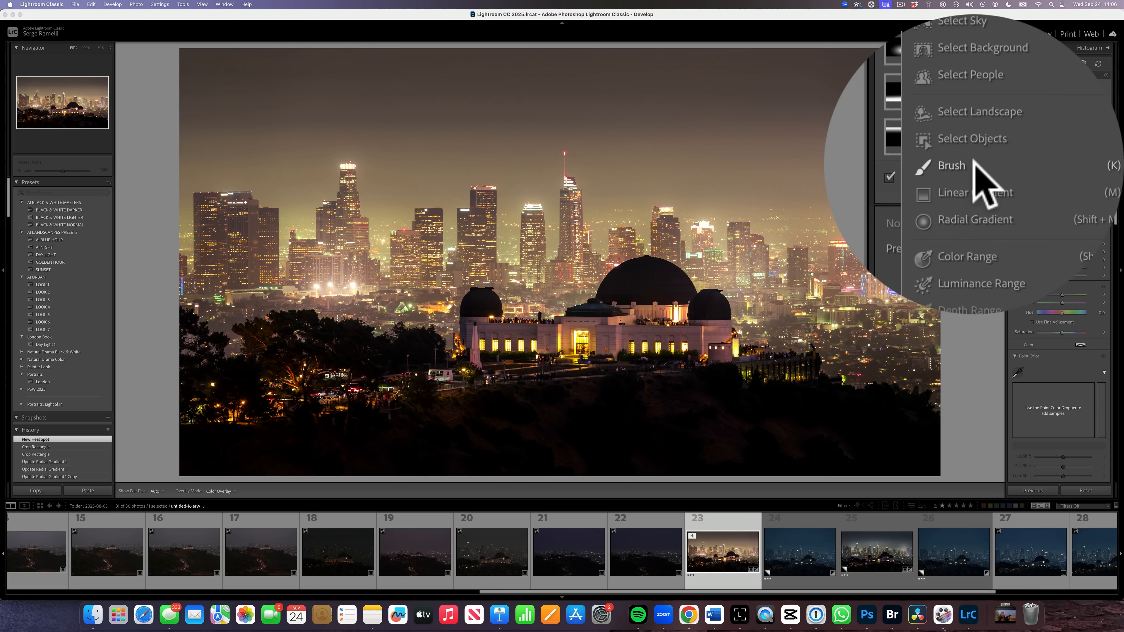
left_click(1044, 147)
scroll(1071, 274, "down", 10)
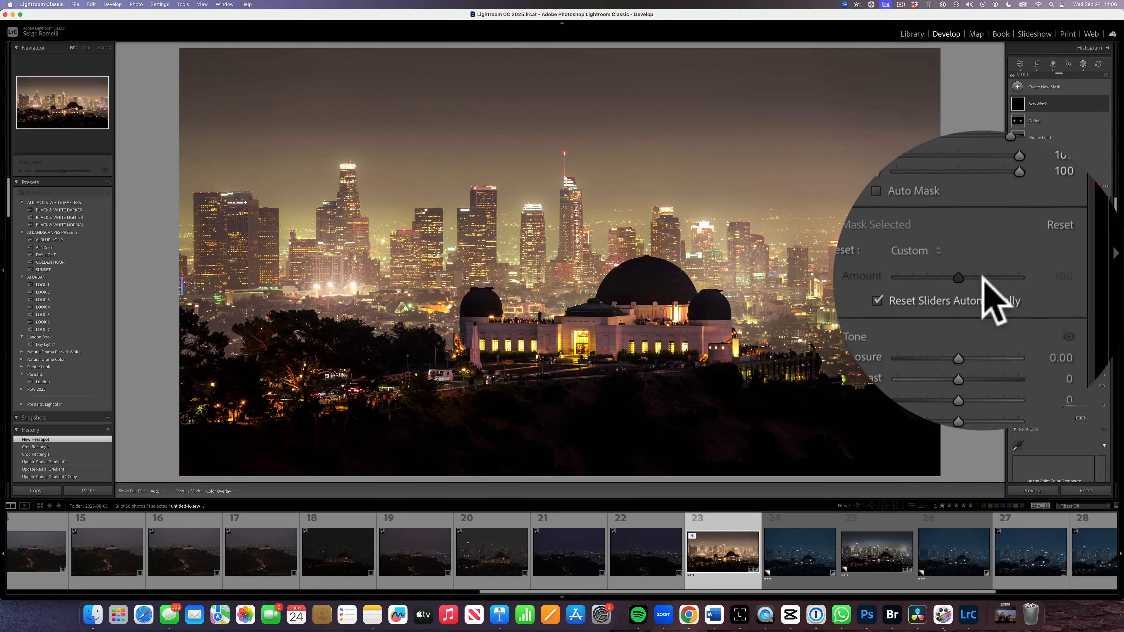
scroll(1073, 288, "down", 6)
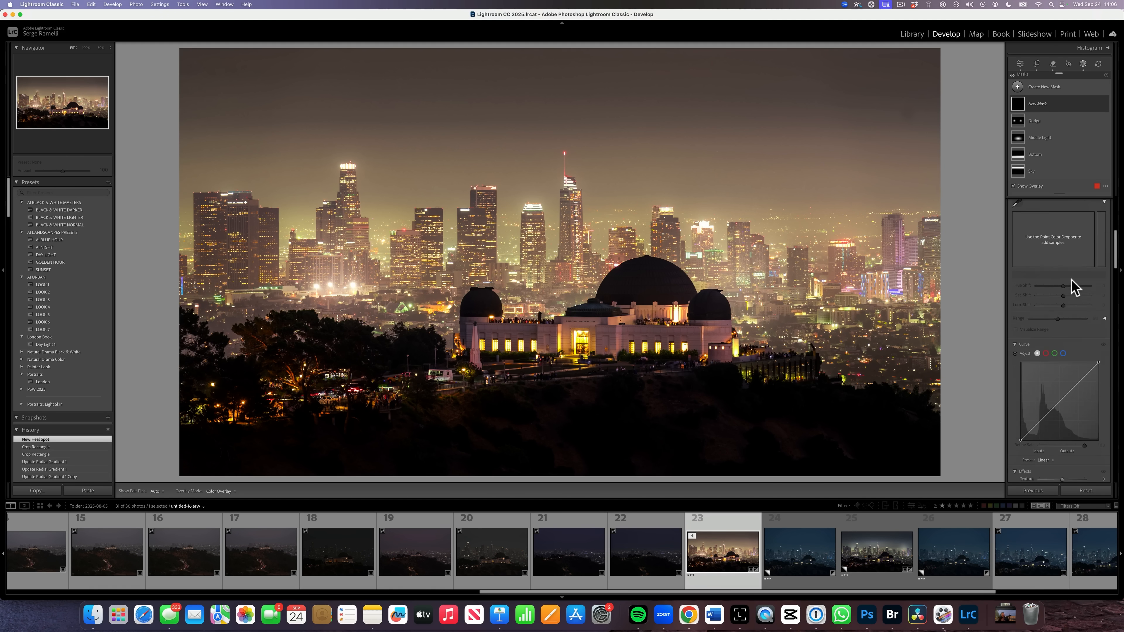
scroll(1070, 280, "down", 3)
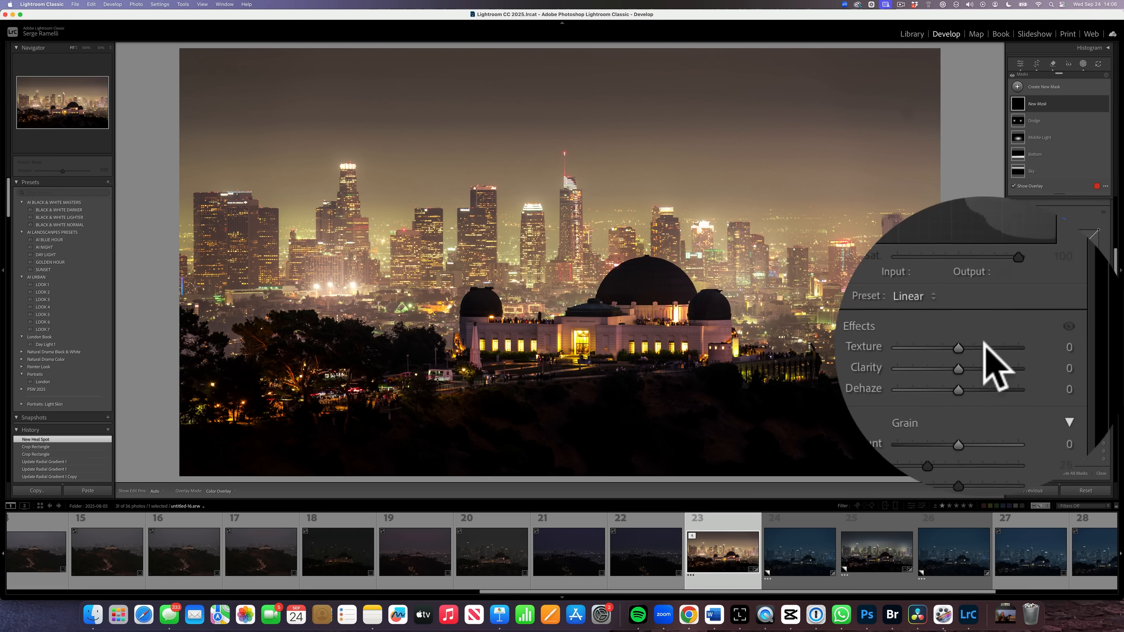
left_click_drag(1062, 354, 1073, 354)
left_click(1074, 344)
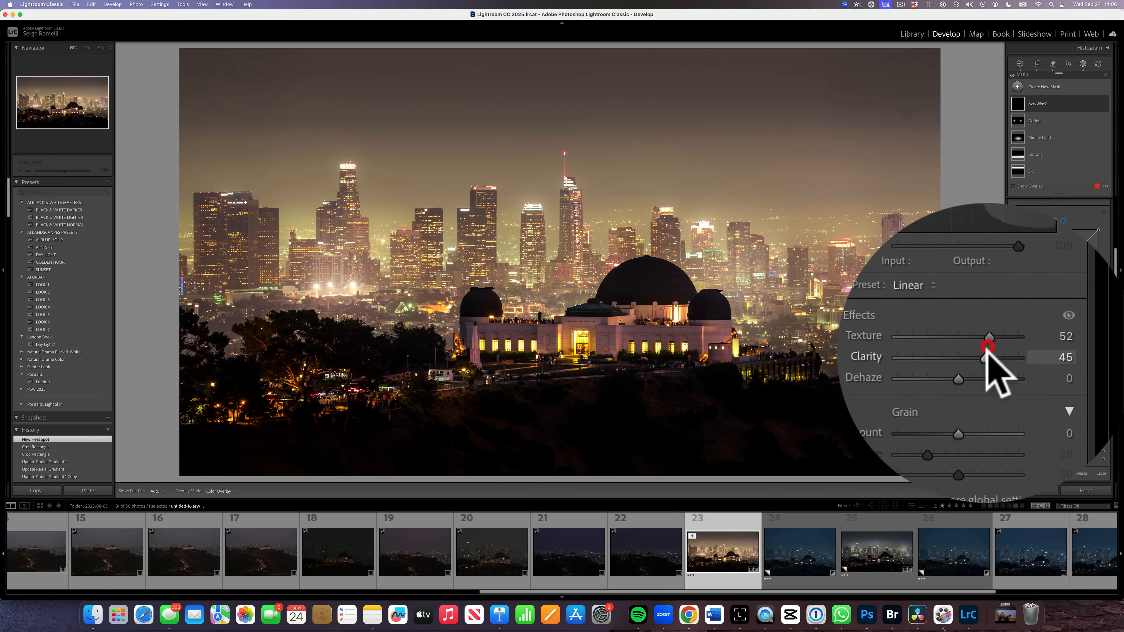
scroll(1074, 349, "down", 5)
scroll(1074, 349, "up", 2)
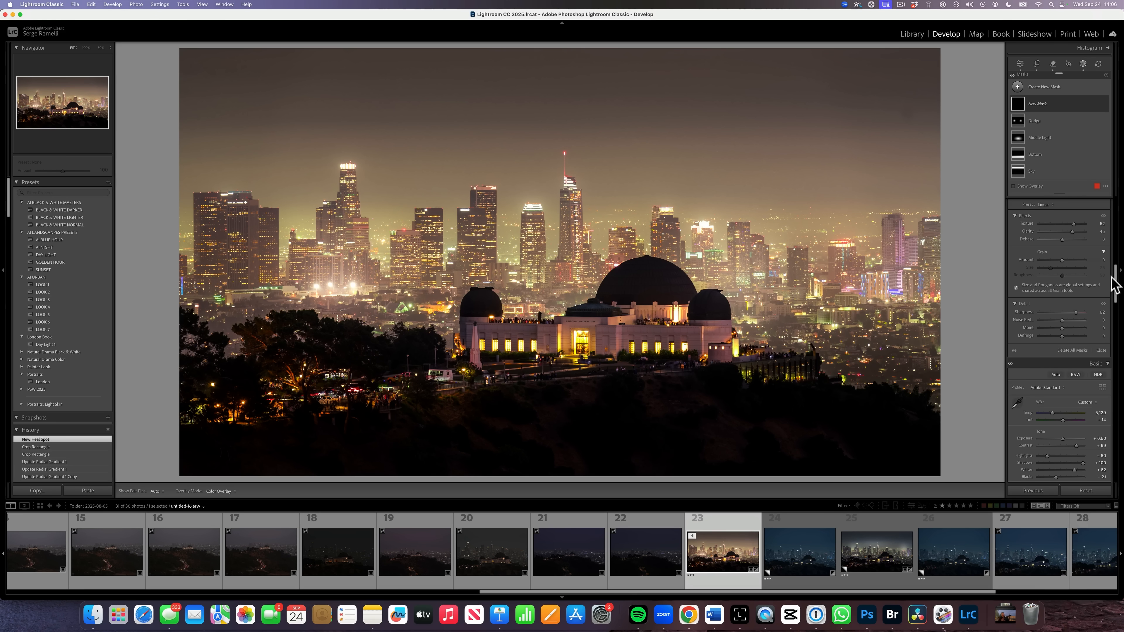
left_click_drag(1116, 283, 1118, 168)
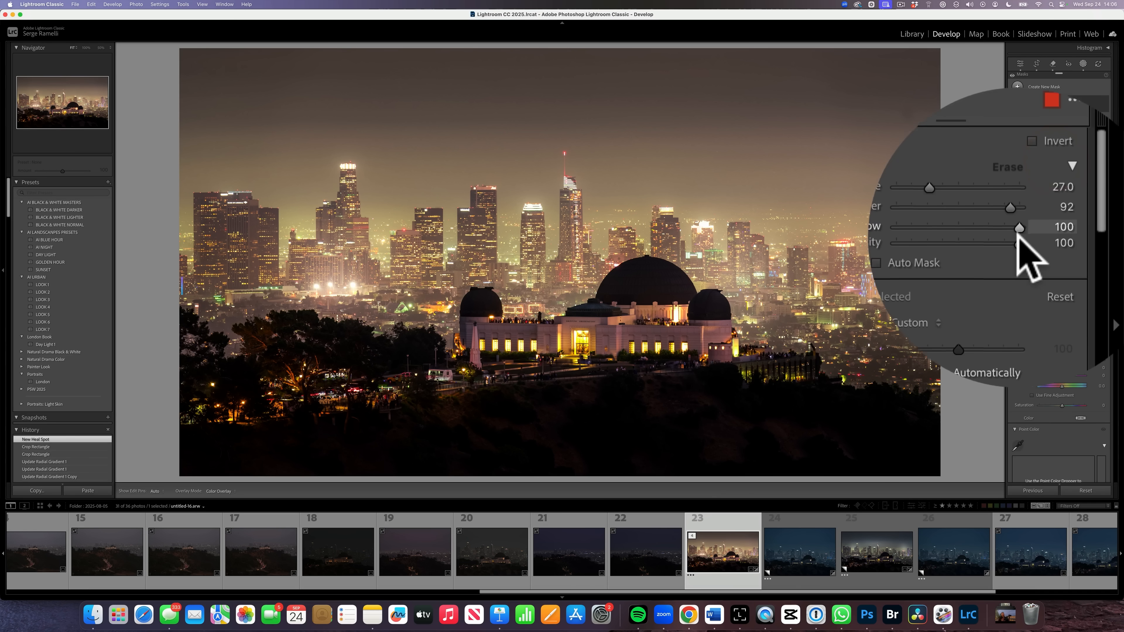
key("h")
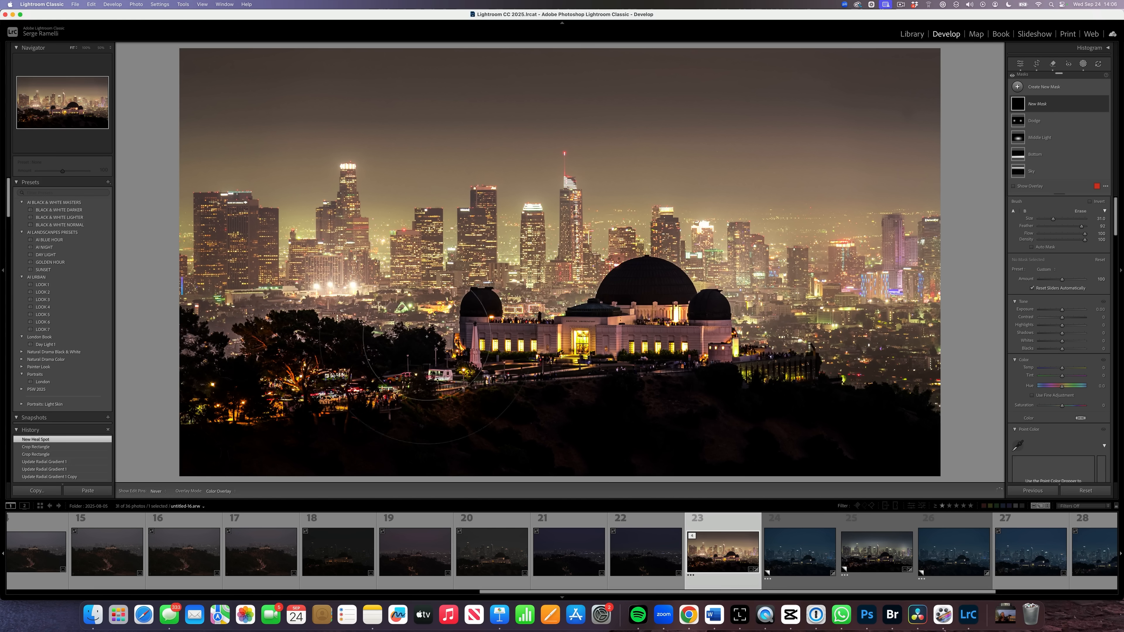
Paint the brush mask over the dark foreground, compare it, and set Texture 27 and Clarity 29.
mouse_move(701, 319)
left_mouse_down()
mouse_move(706, 336)
mouse_move(811, 359)
mouse_move(394, 319)
mouse_move(184, 334)
left_mouse_up()
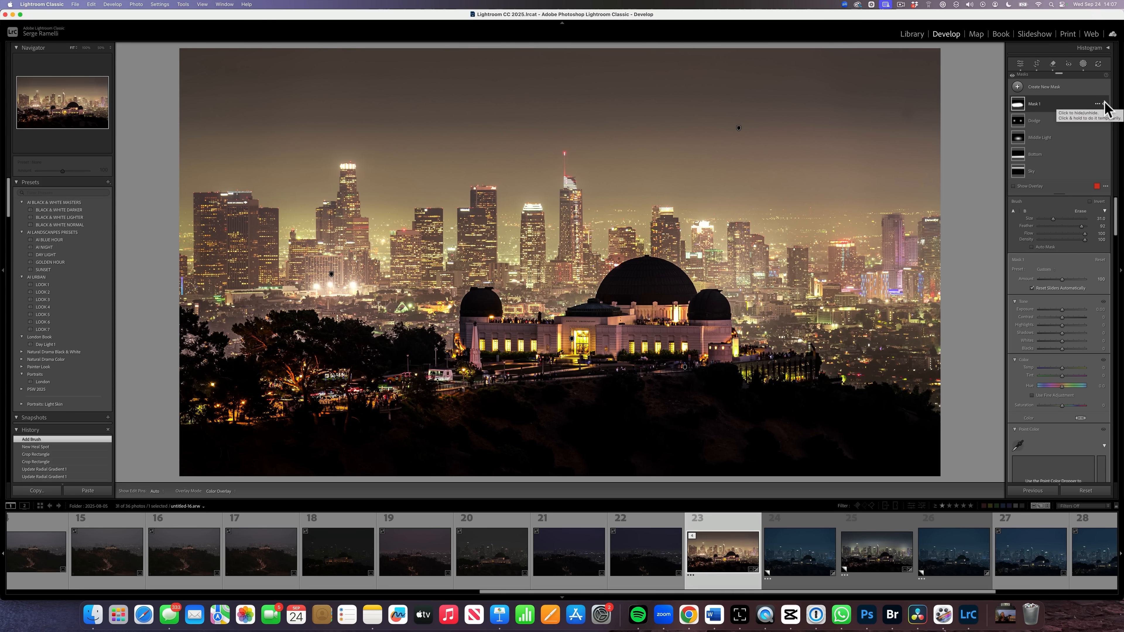
left_click(1104, 104)
left_click(1104, 104)
left_click(1104, 104)
left_click(1104, 104)
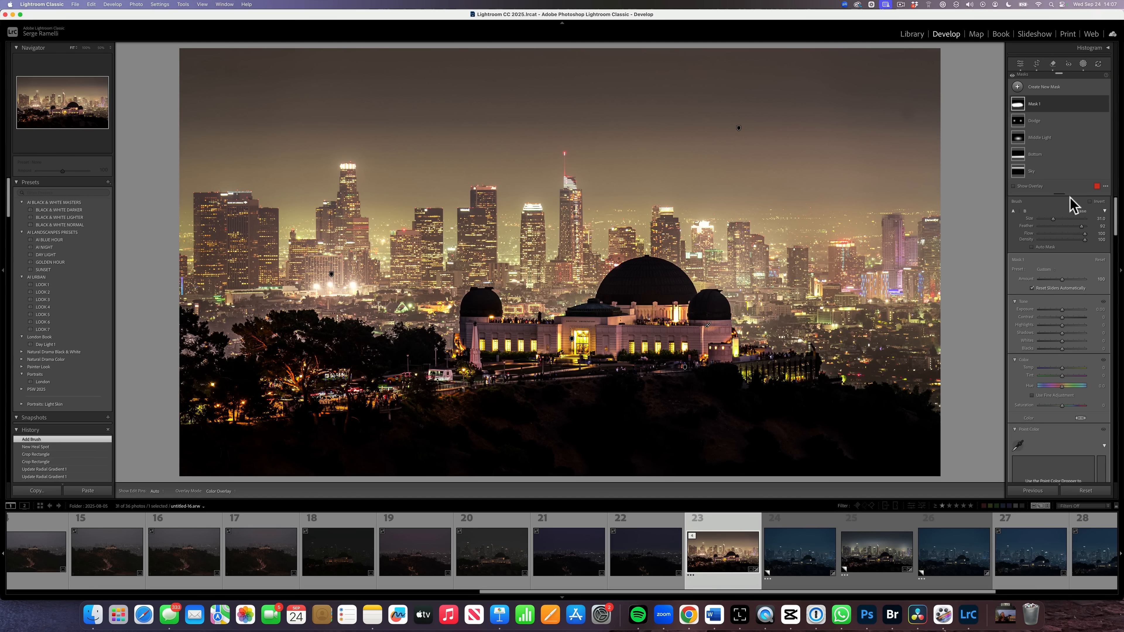
scroll(1076, 255, "down", 6)
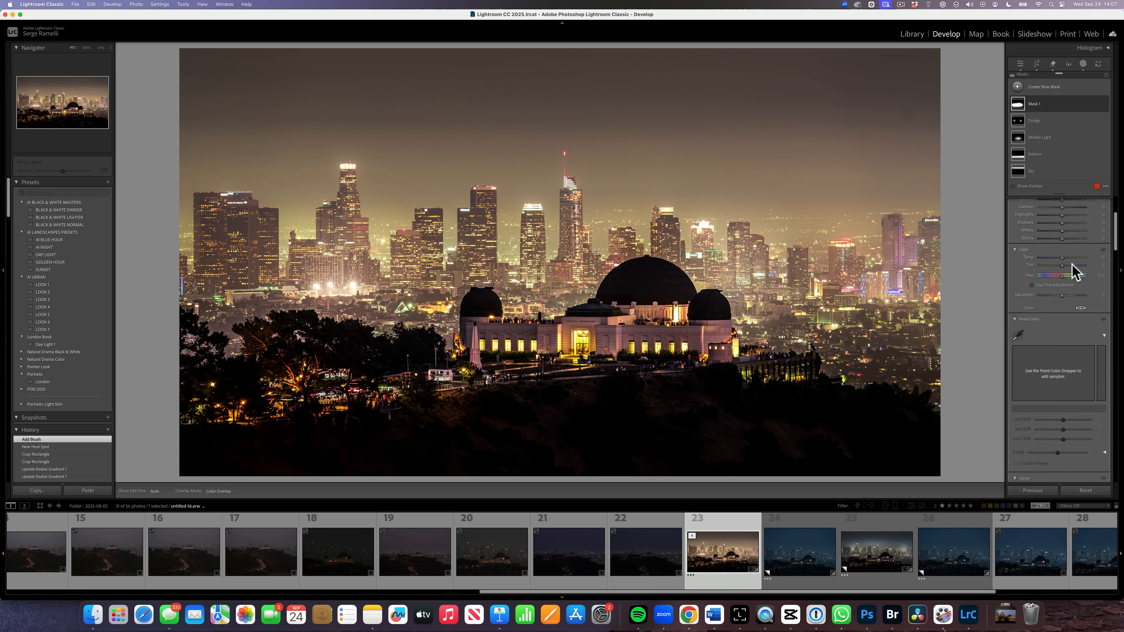
scroll(1079, 321, "down", 8)
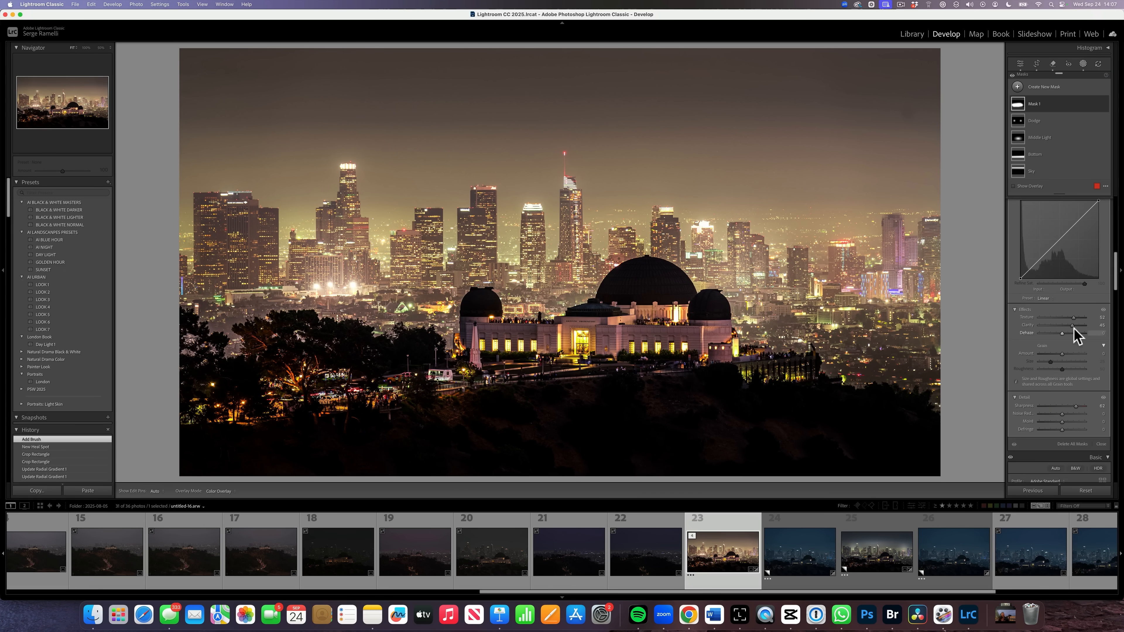
left_click_drag(1073, 326, 1068, 318)
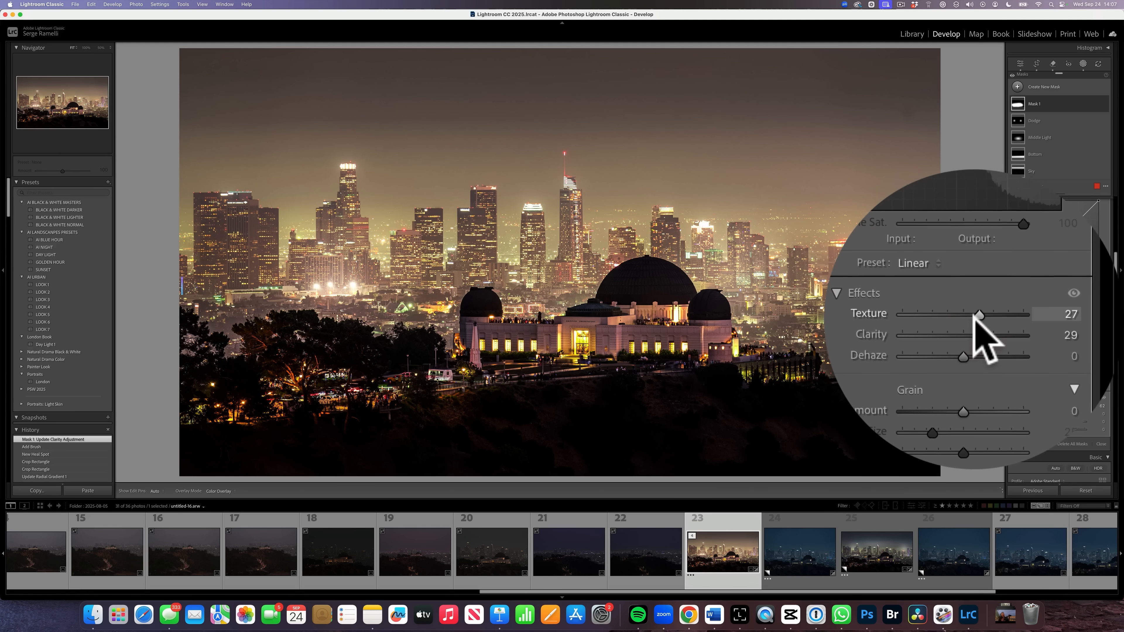
Leave masking and open the dark blue observatory night shot from the filmstrip.
left_click(1021, 64)
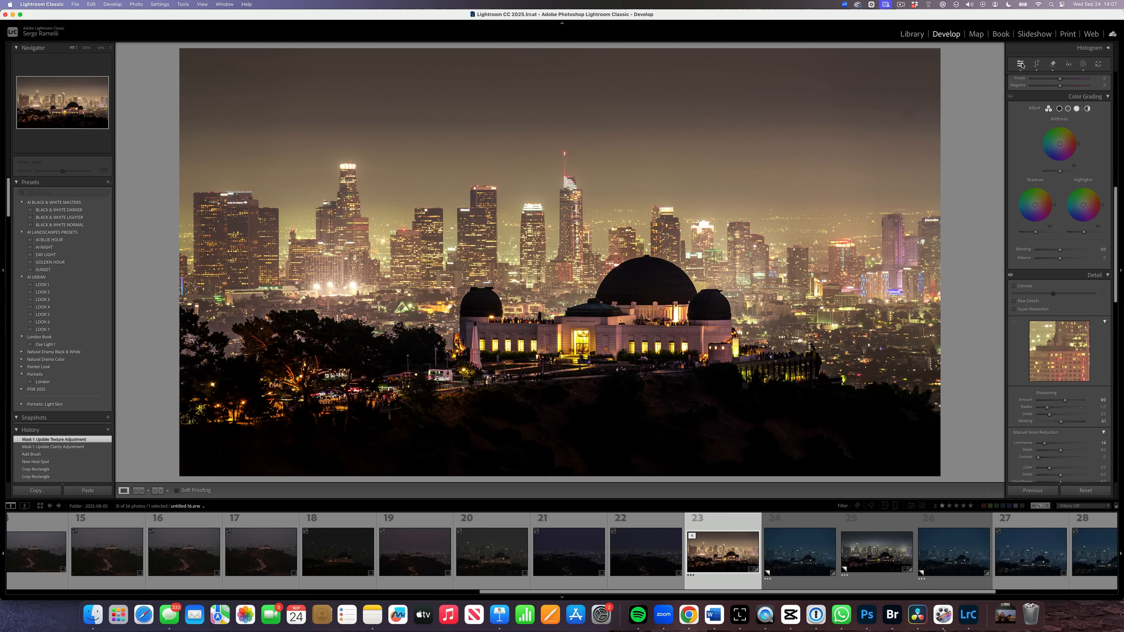
left_click_drag(991, 592, 1121, 589)
left_click(1004, 560)
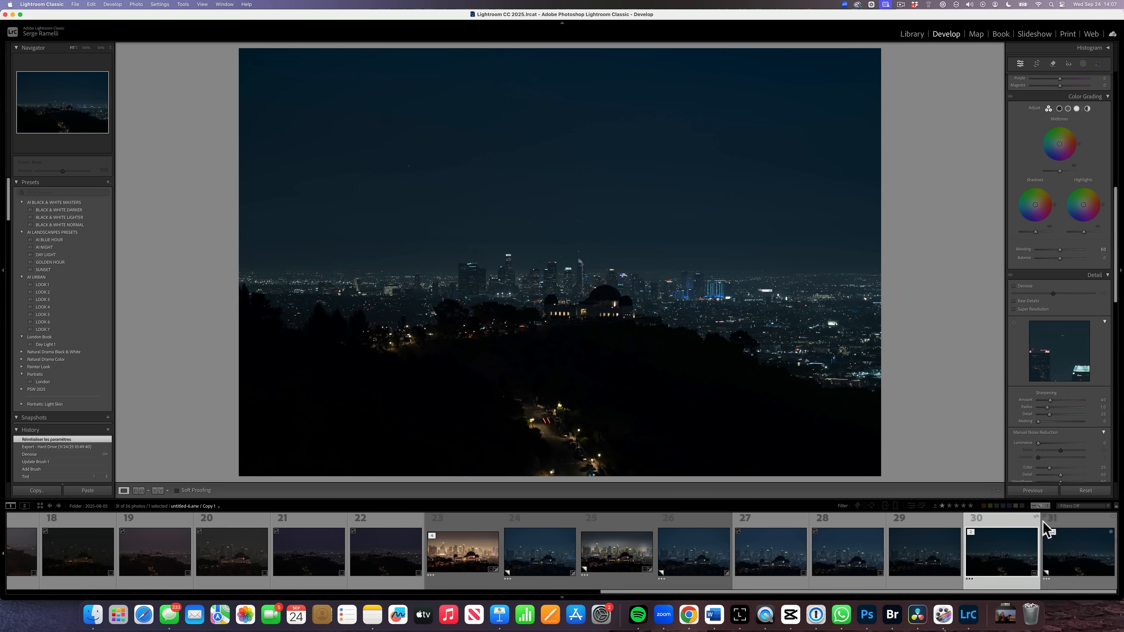
Paste the previous photo's settings, then set tint +32, highlights -44 and exposure +0.40.
left_click(1033, 490)
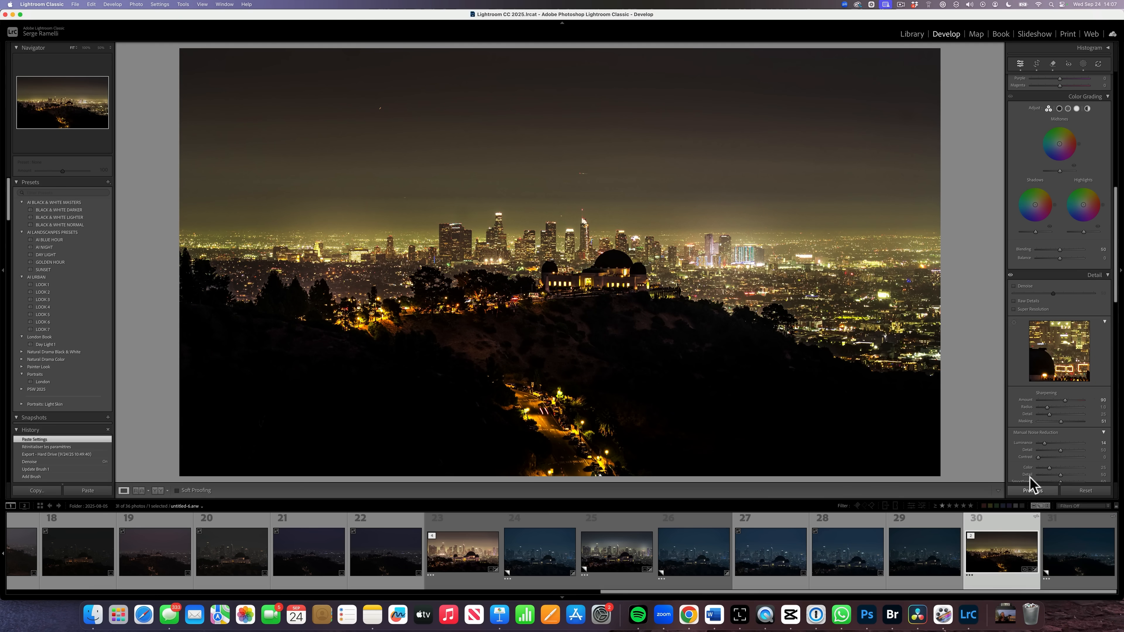
left_click_drag(1117, 226, 1120, 62)
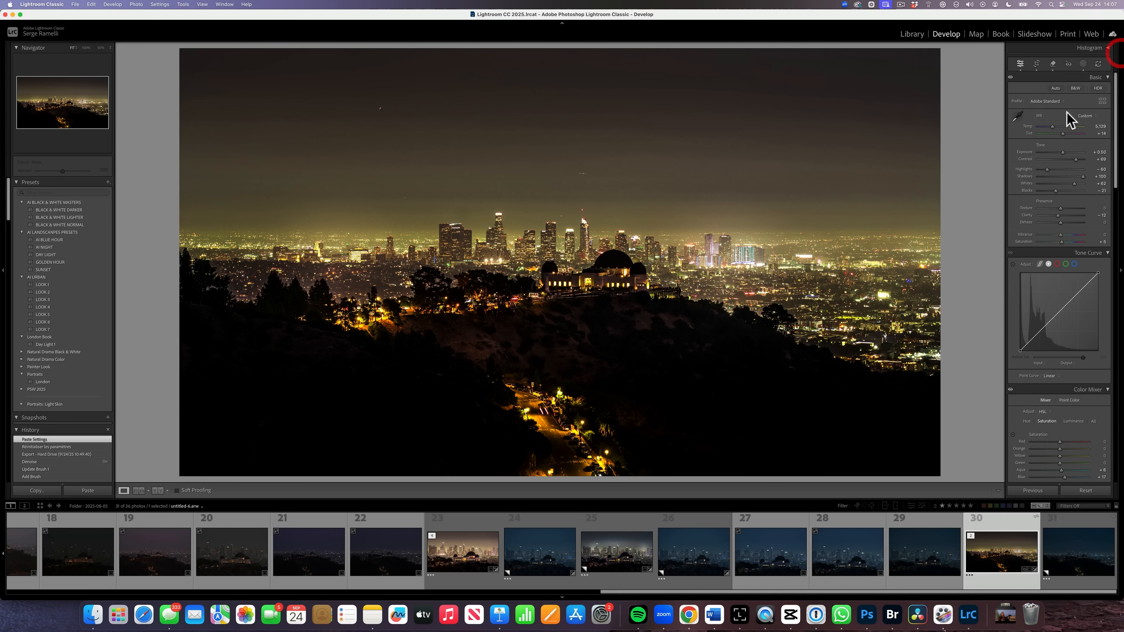
left_click_drag(1062, 134, 1064, 133)
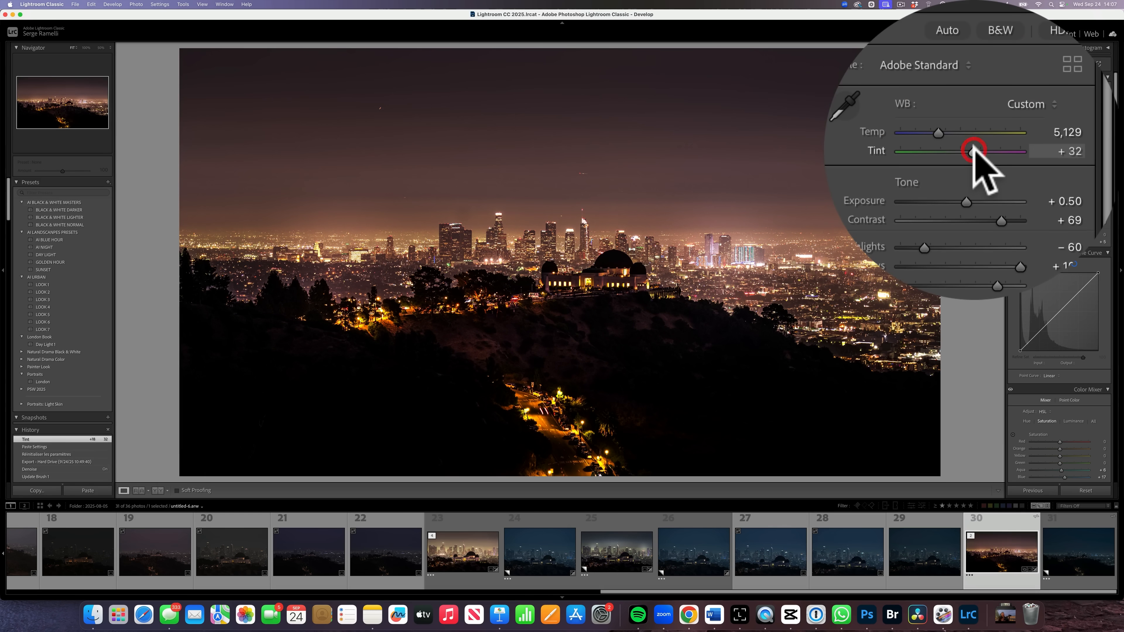
left_click(535, 256)
left_click(537, 256)
left_click(1051, 176)
left_click(1061, 153)
Tighten the crop by pulling the top edge down and commit it.
left_click(1036, 65)
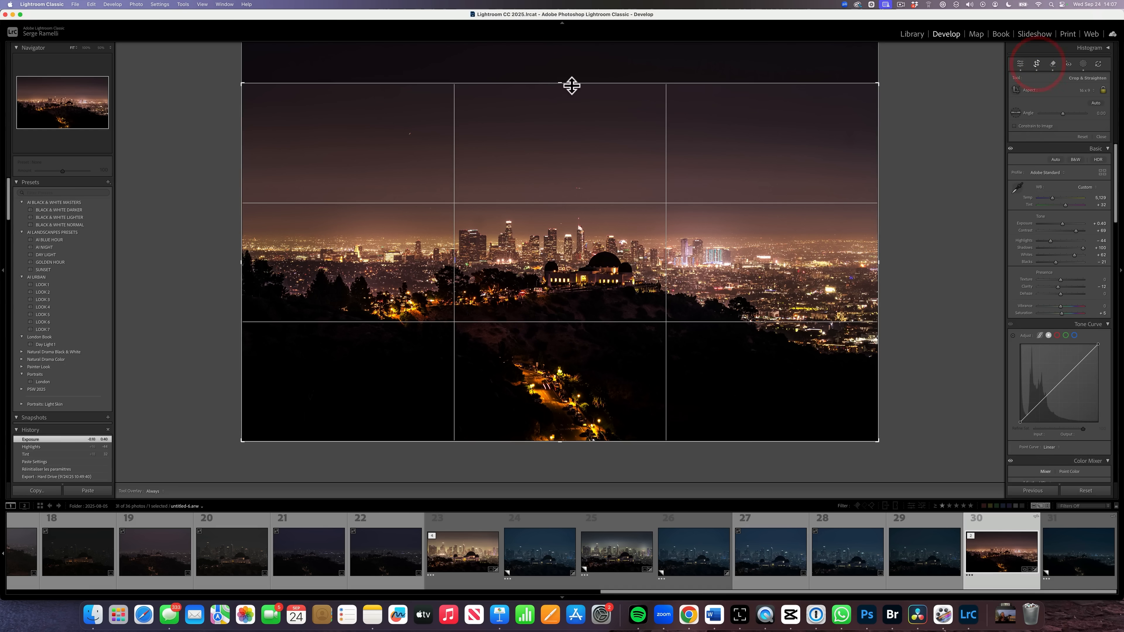
left_click_drag(560, 83, 559, 110)
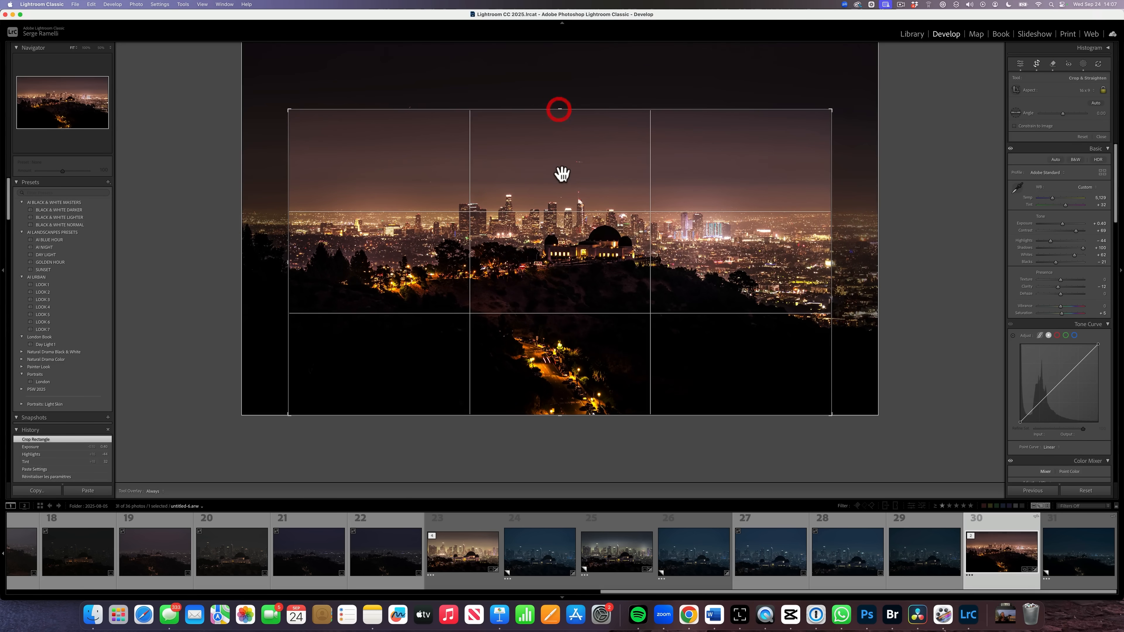
double_click(562, 176)
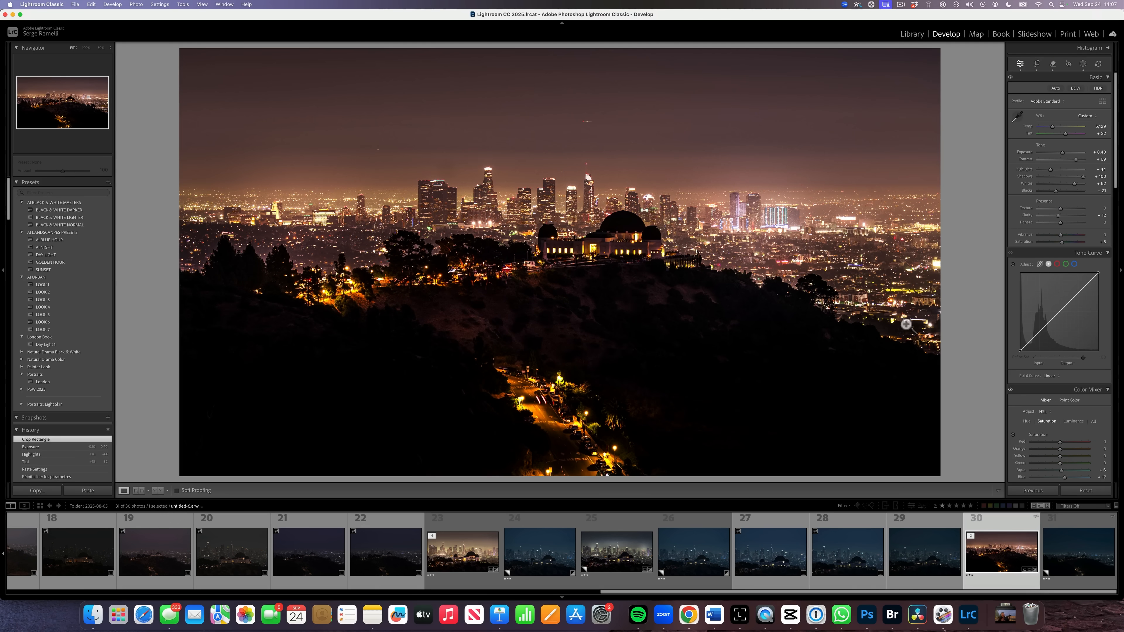
Edit the observatory photo in Adobe Photoshop 2025, close it there, and select the edited copy.
right_click(1002, 534)
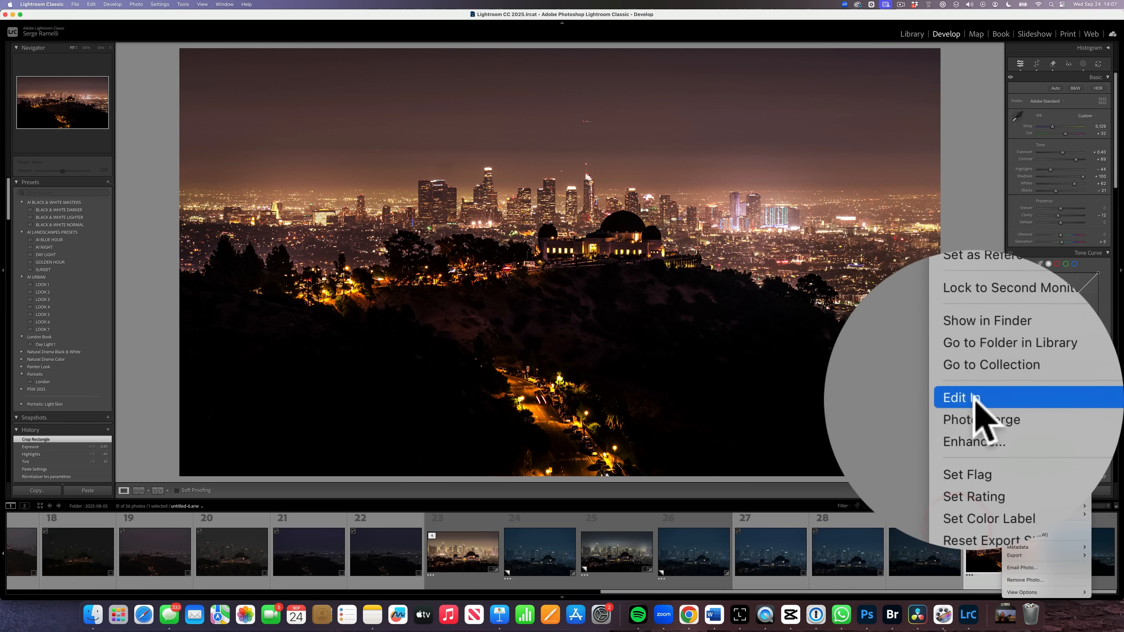
mouse_move(1014, 398)
left_click(976, 398)
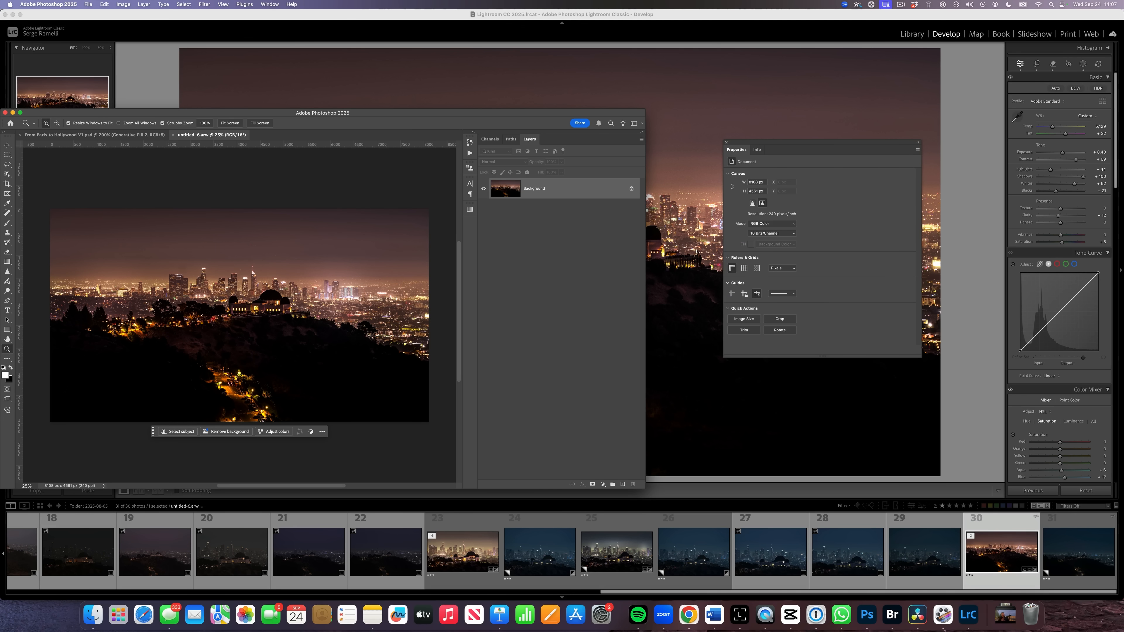
left_click(88, 4)
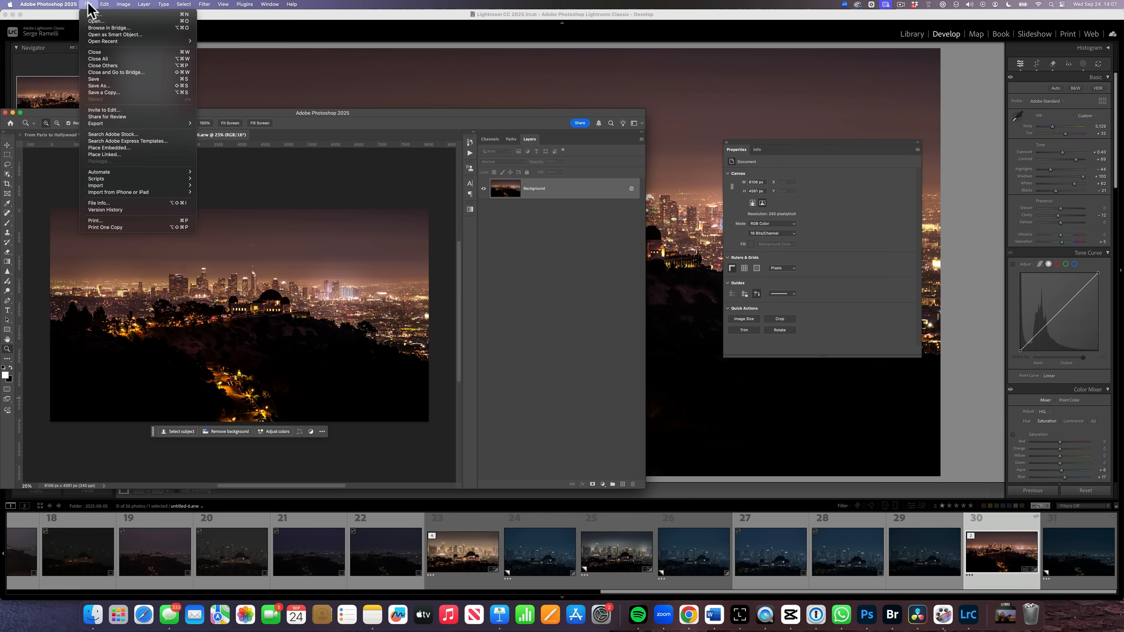
left_click(98, 52)
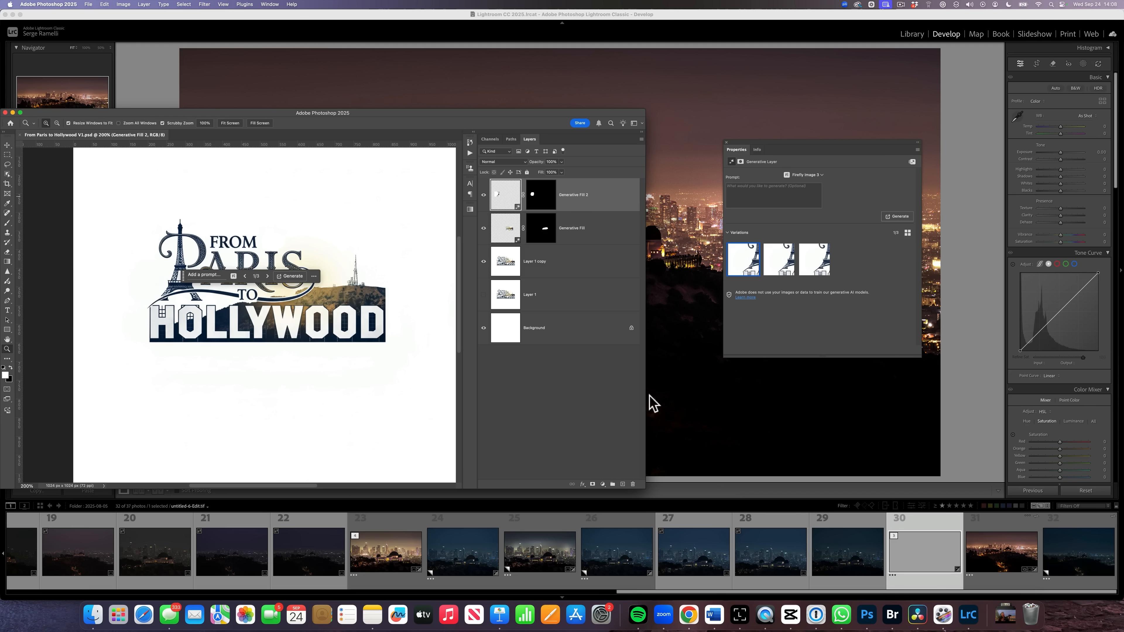
left_click(951, 534)
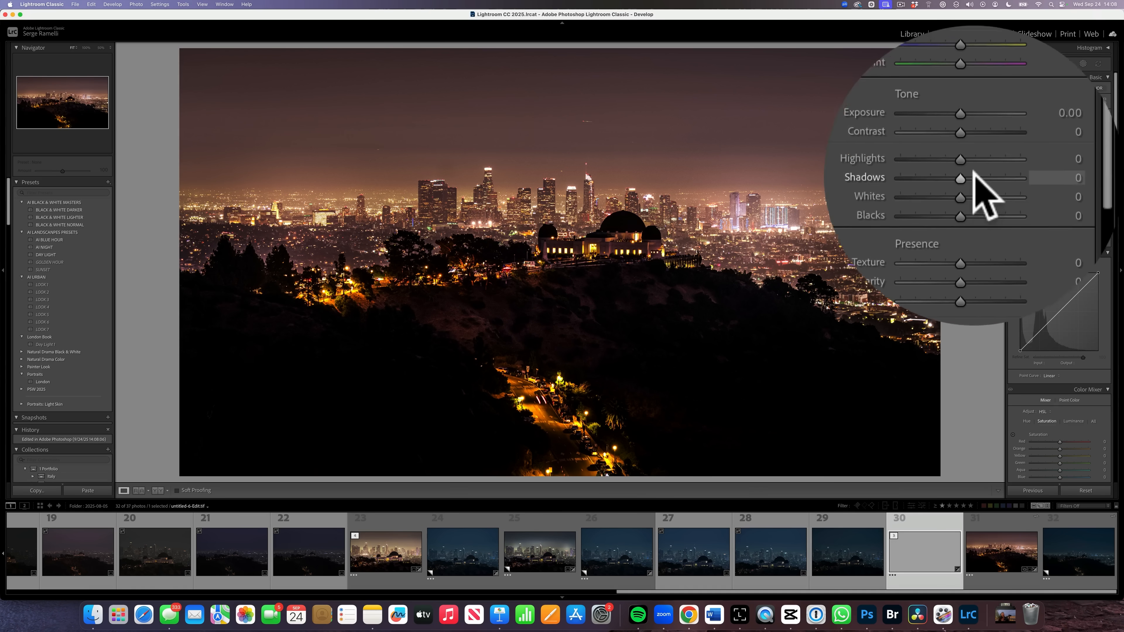
Lift the shadows to brighten the dark hillside and lower vibrance to -12.
mouse_move(1060, 176)
left_mouse_down()
mouse_move(1103, 176)
mouse_move(1045, 169)
mouse_move(1051, 190)
mouse_move(1072, 183)
mouse_move(1068, 162)
left_mouse_up()
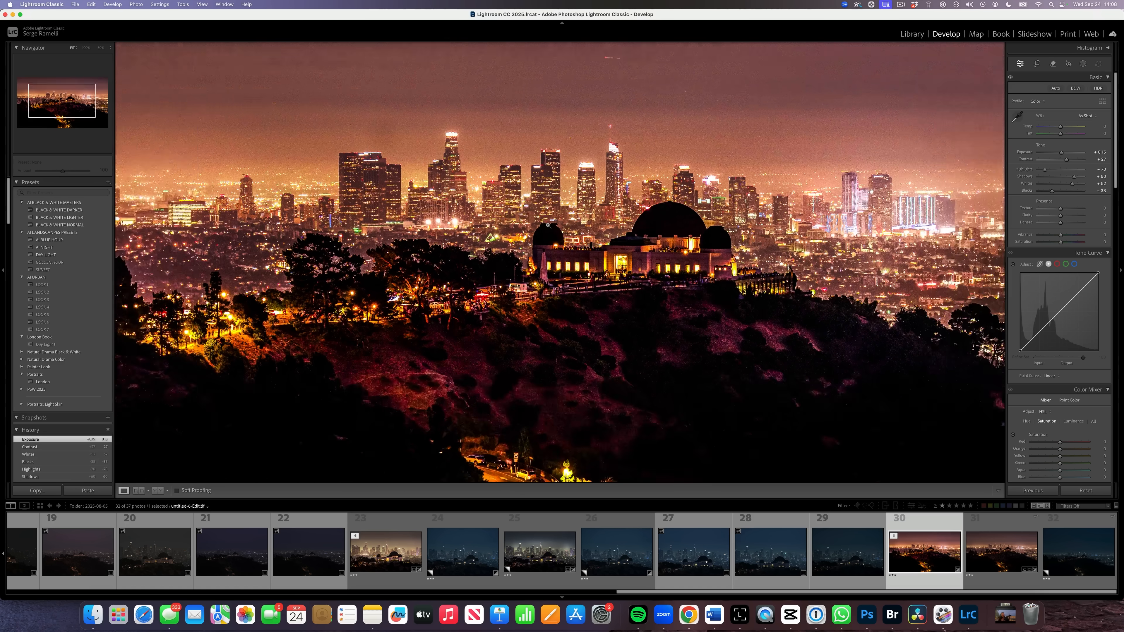
left_click(548, 225)
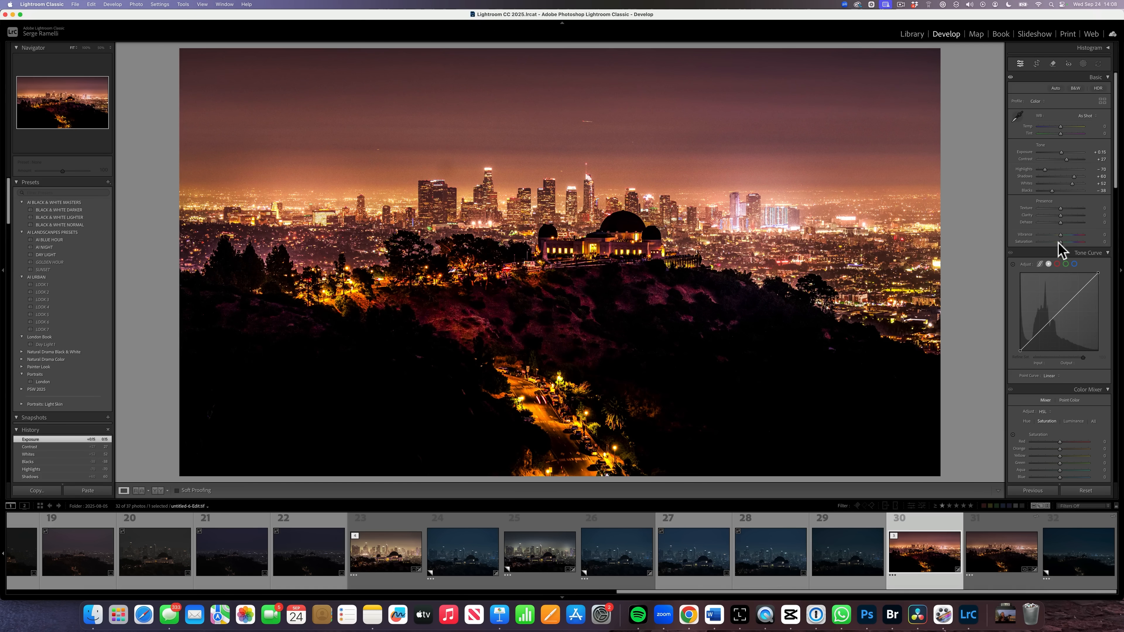
left_click_drag(1059, 235, 1059, 235)
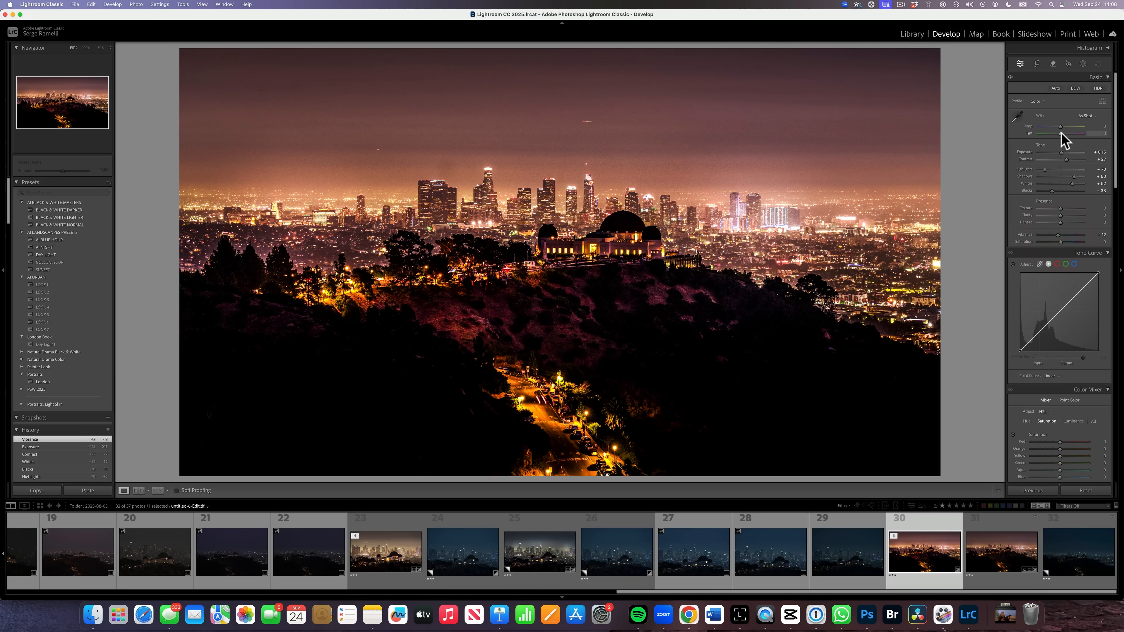